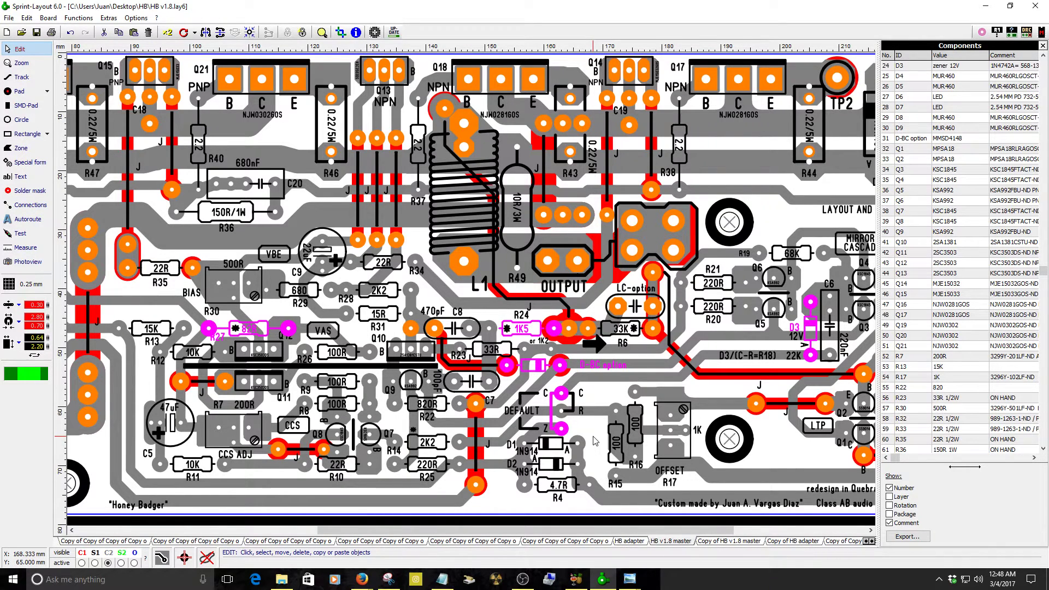
scroll(525, 369, up, 2)
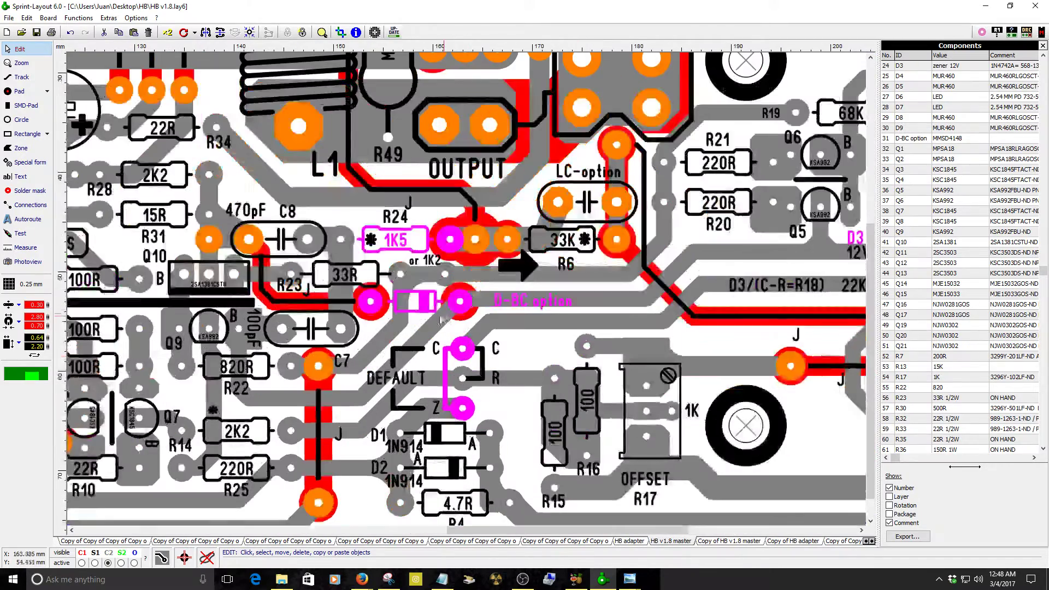
scroll(513, 305, up, 2)
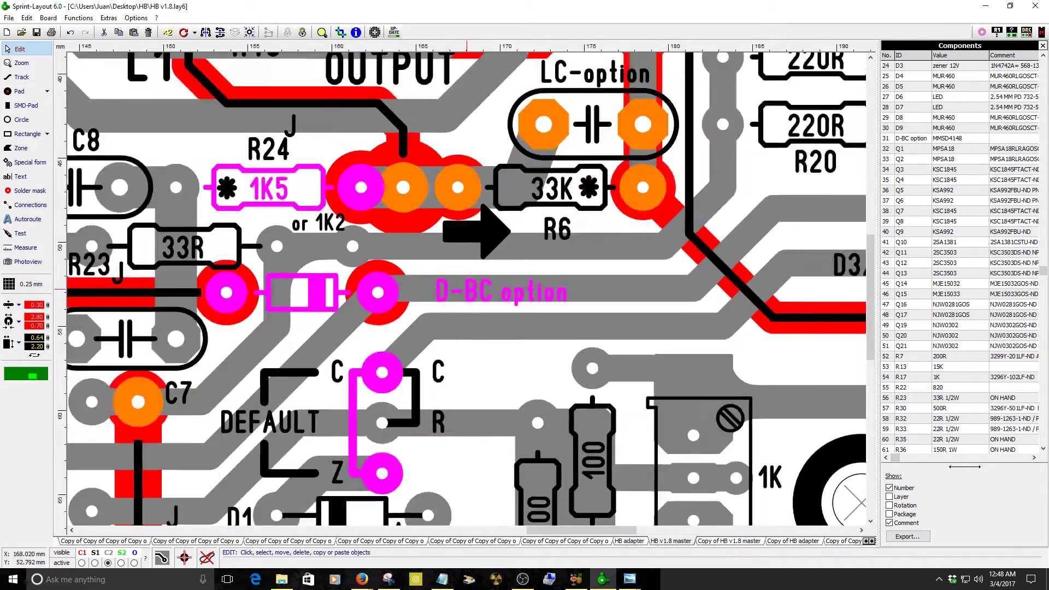
scroll(470, 294, up, 1)
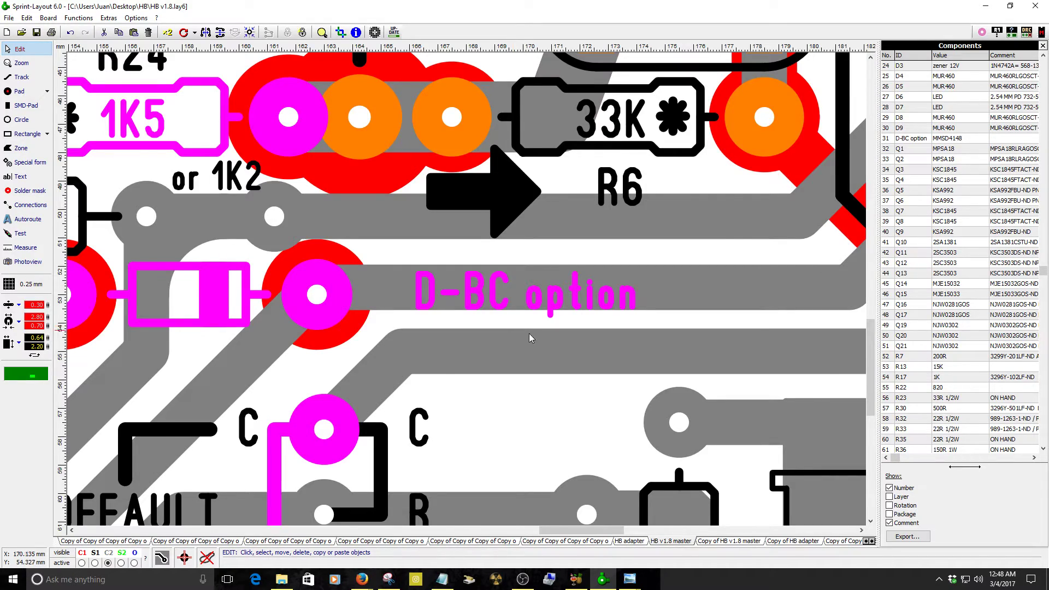
scroll(529, 334, down, 2)
scroll(442, 288, down, 1)
scroll(446, 355, down, 1)
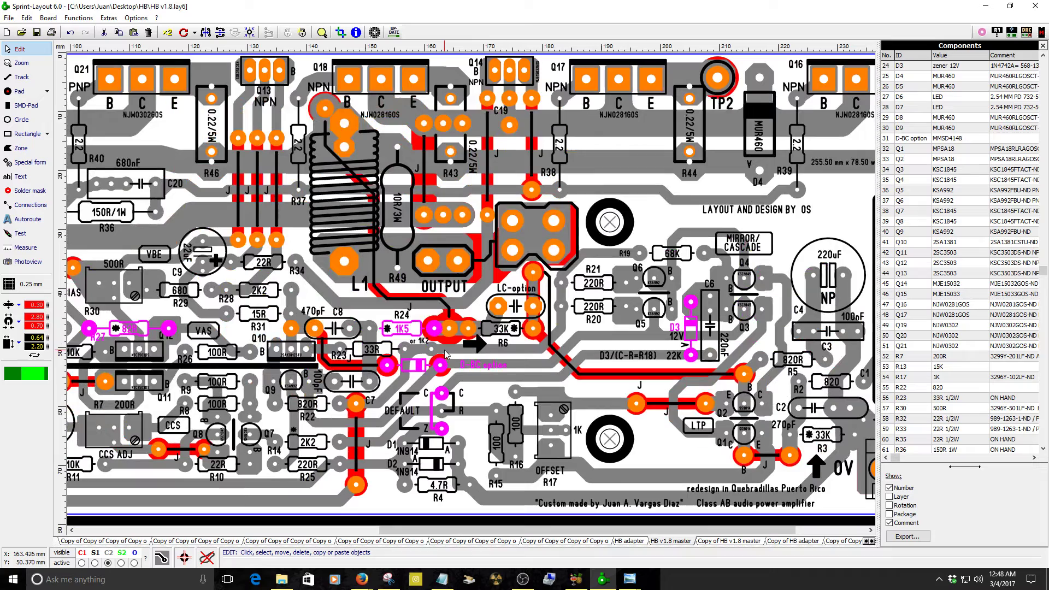
scroll(426, 344, up, 1)
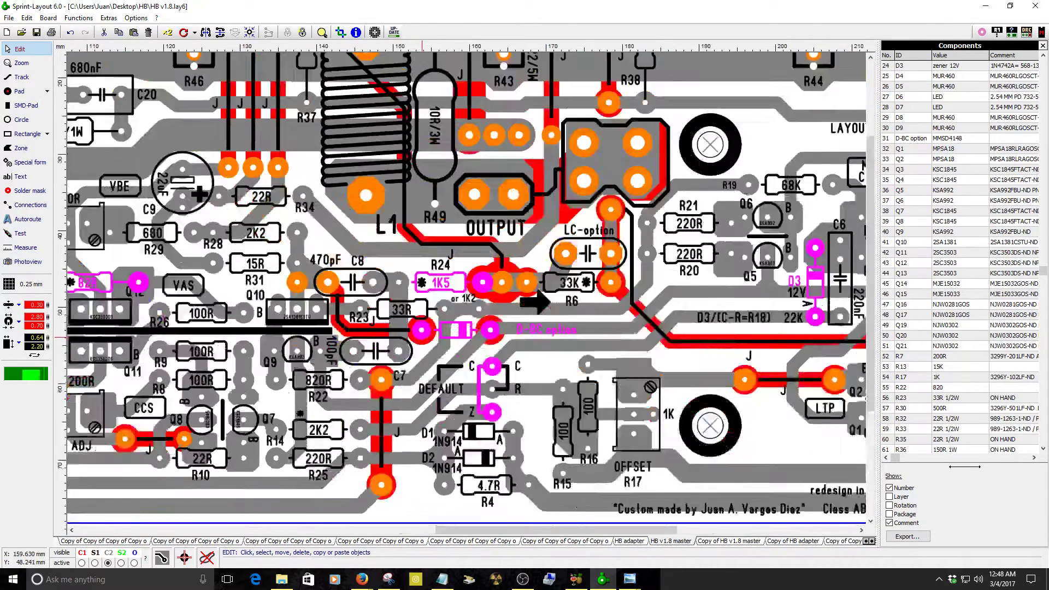
scroll(425, 343, up, 1)
scroll(471, 294, up, 1)
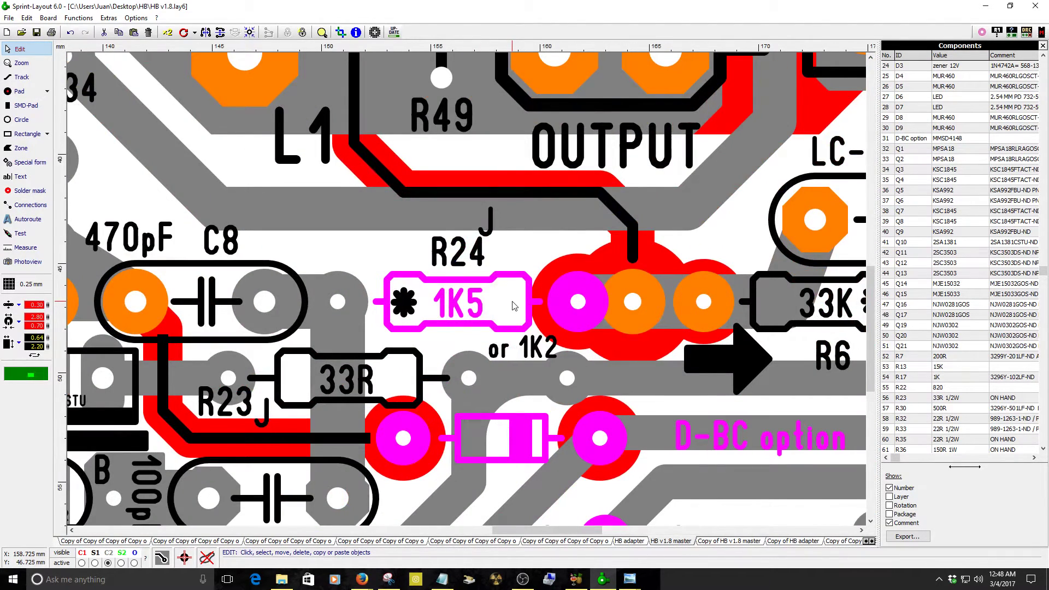
scroll(514, 306, down, 1)
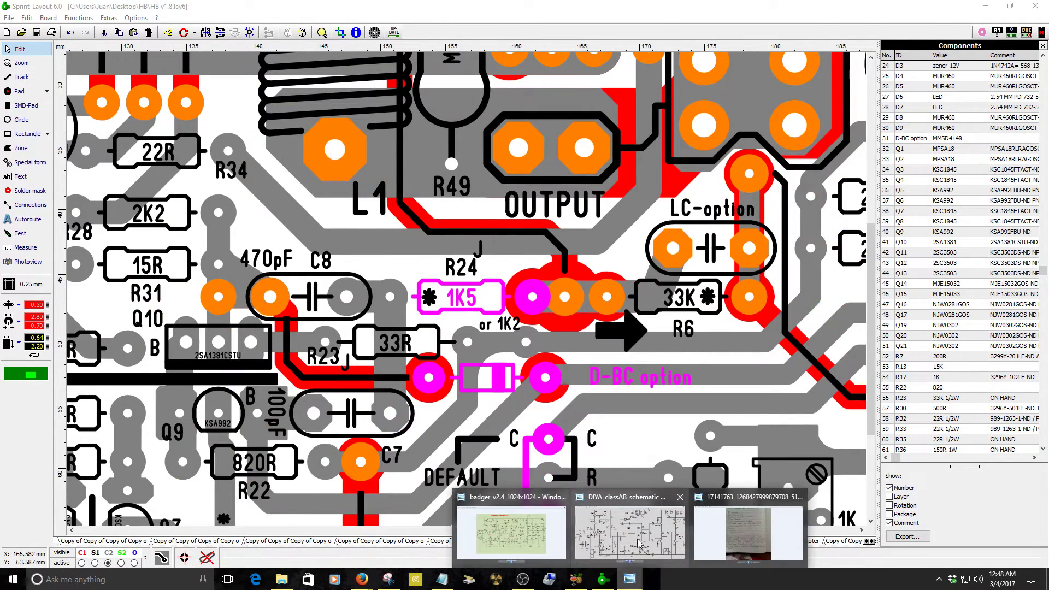
Compare R24 (1.5k) and D3 (BZX84C15L zener) on the DIYA and Badger v2.4 schematics.
click(630, 531)
scroll(664, 280, up, 3)
scroll(664, 281, up, 1)
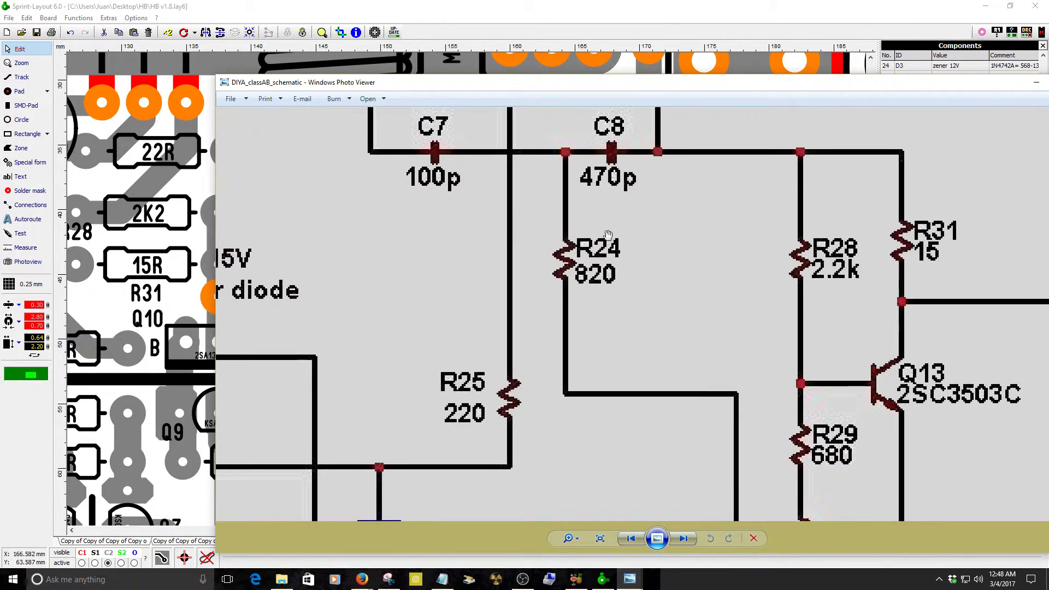
drag(604, 238, 584, 302)
scroll(584, 301, down, 1)
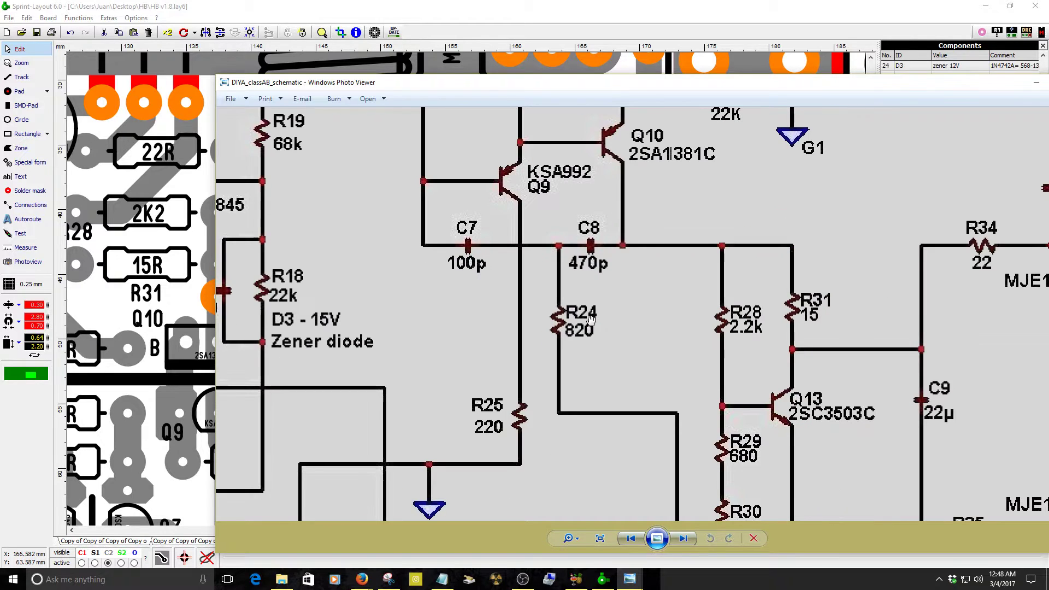
mouse_move(630, 579)
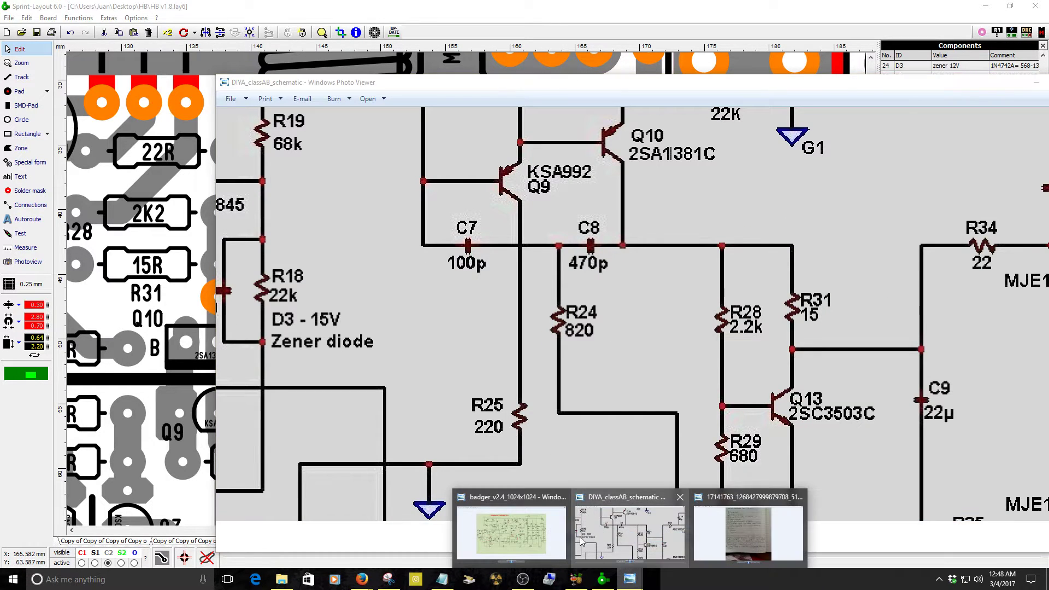
click(512, 525)
scroll(686, 197, up, 2)
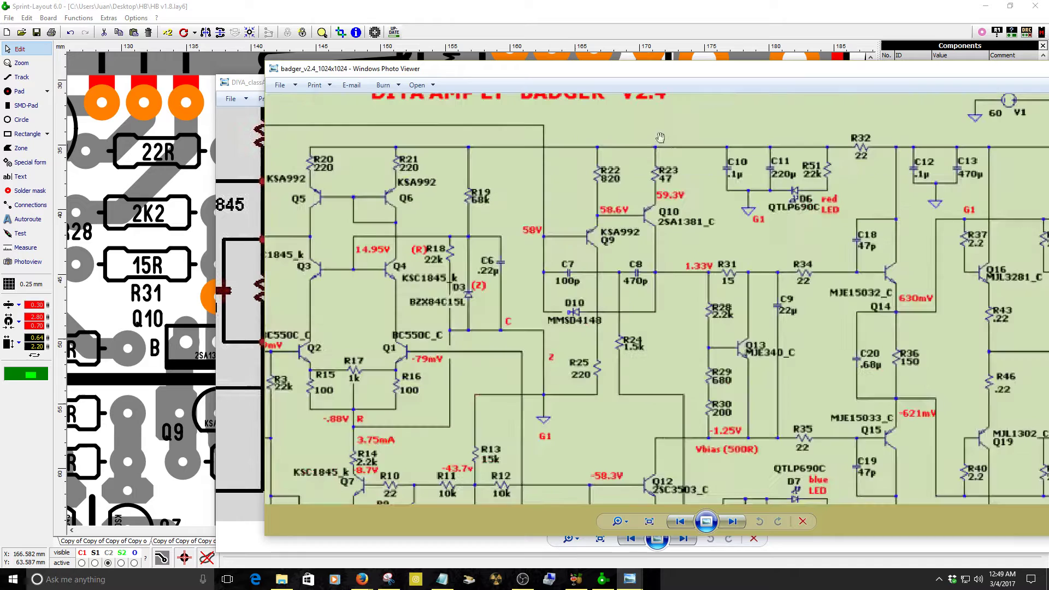
drag(776, 440, 656, 293)
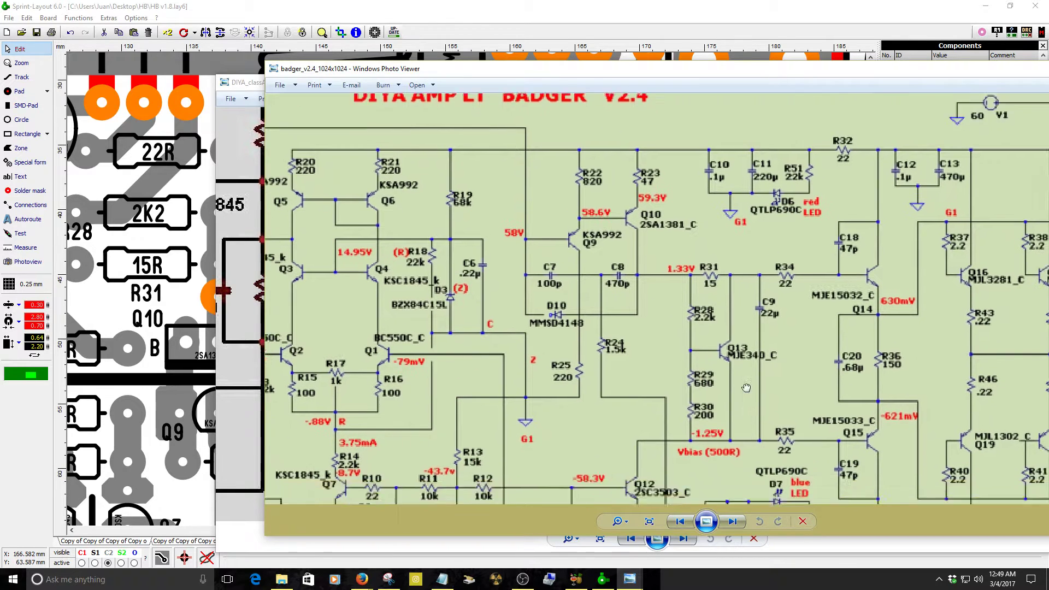
scroll(615, 263, up, 2)
scroll(596, 253, up, 2)
drag(595, 252, 618, 283)
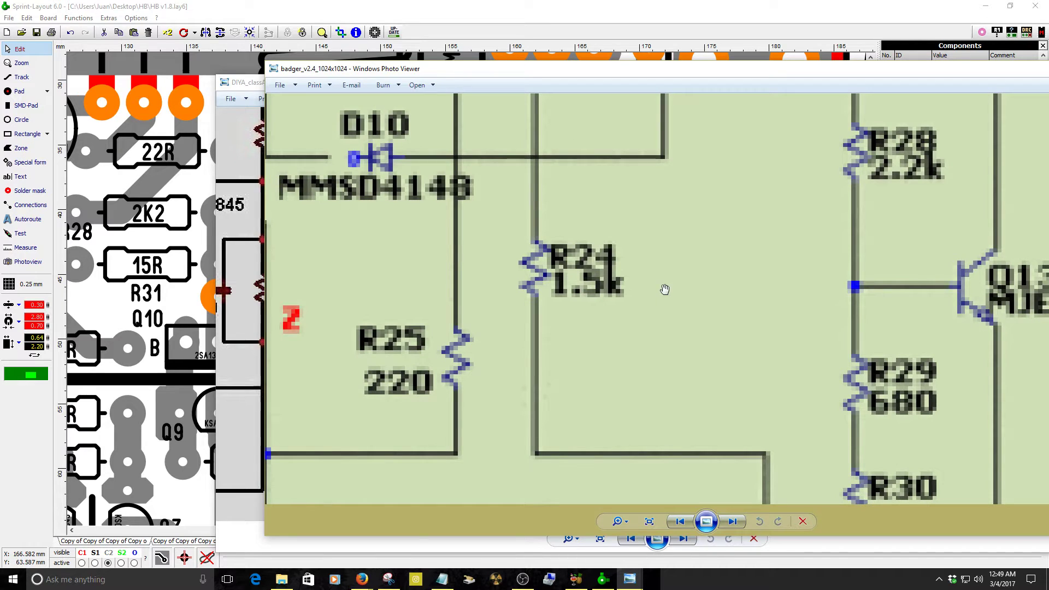
scroll(665, 290, down, 2)
scroll(665, 290, down, 2)
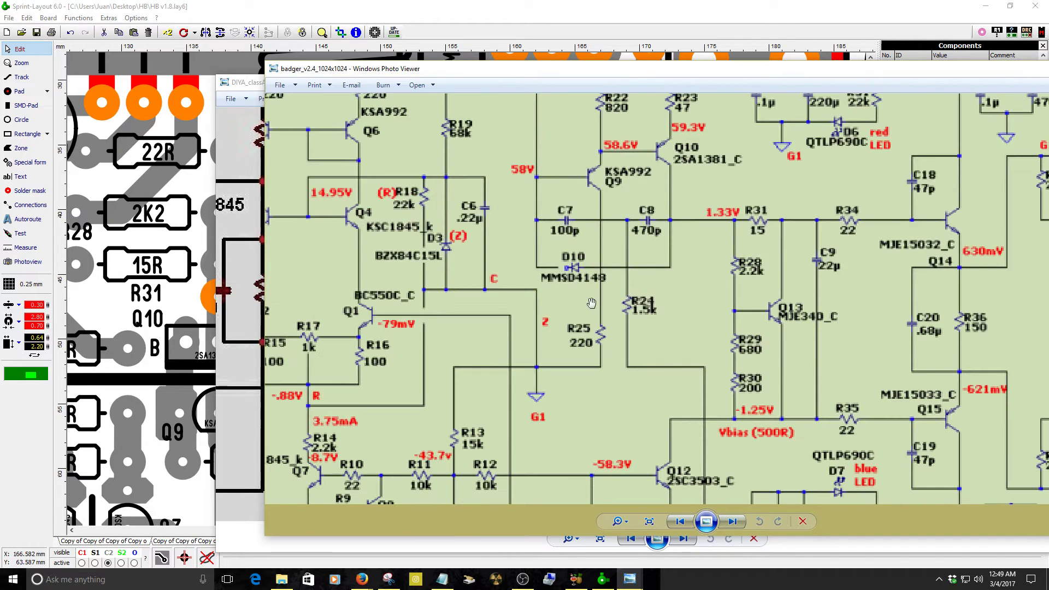
scroll(460, 257, up, 2)
scroll(483, 264, up, 1)
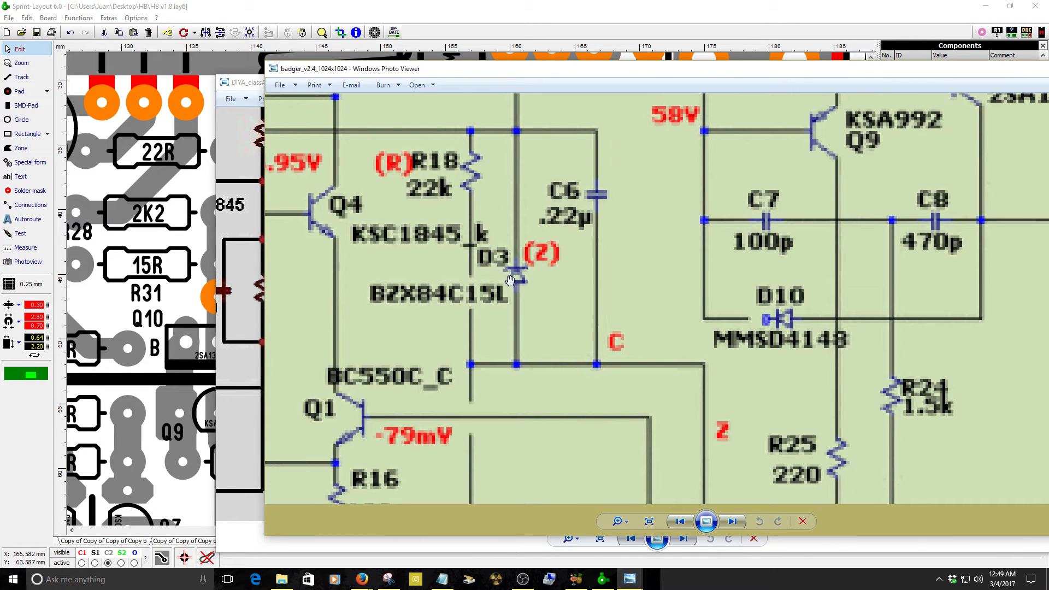
click(179, 259)
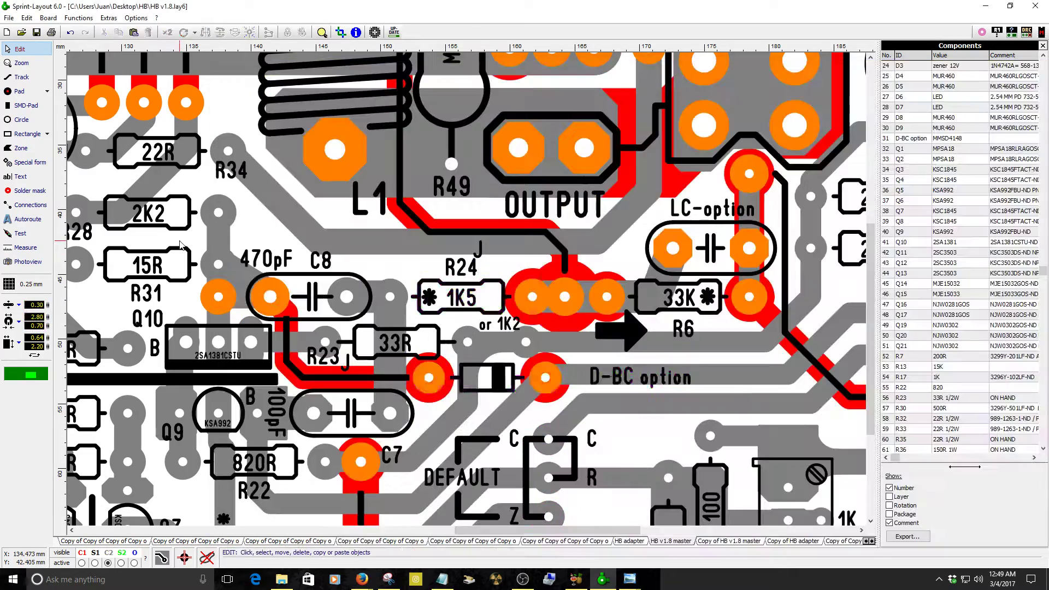
scroll(533, 296, down, 1)
scroll(668, 279, down, 3)
scroll(601, 274, down, 1)
scroll(574, 320, up, 2)
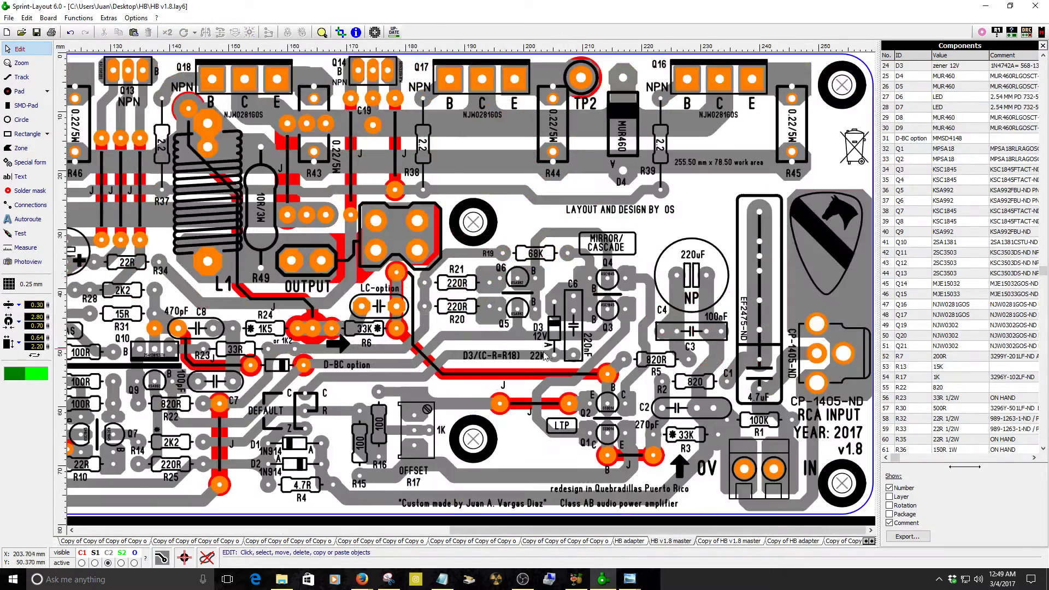
scroll(533, 328, up, 1)
scroll(533, 329, up, 1)
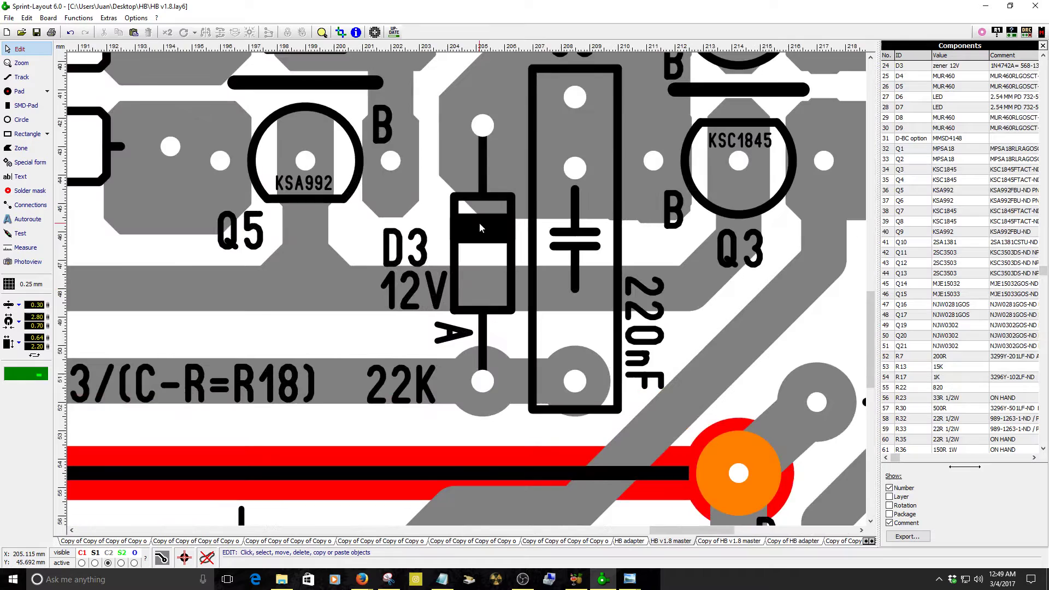
click(492, 265)
scroll(492, 266, down, 1)
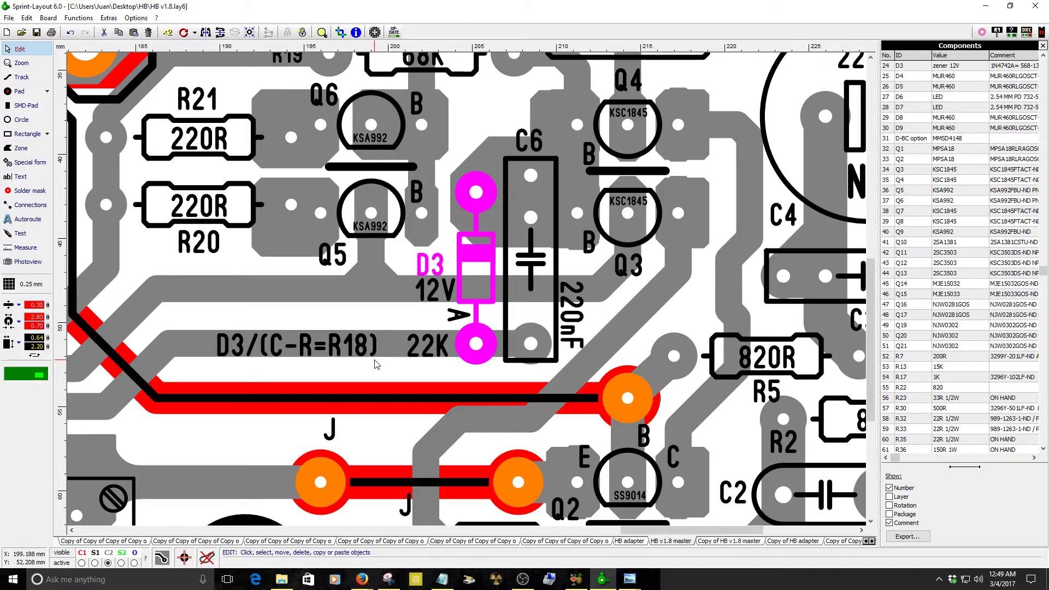
scroll(374, 365, down, 2)
scroll(374, 365, down, 1)
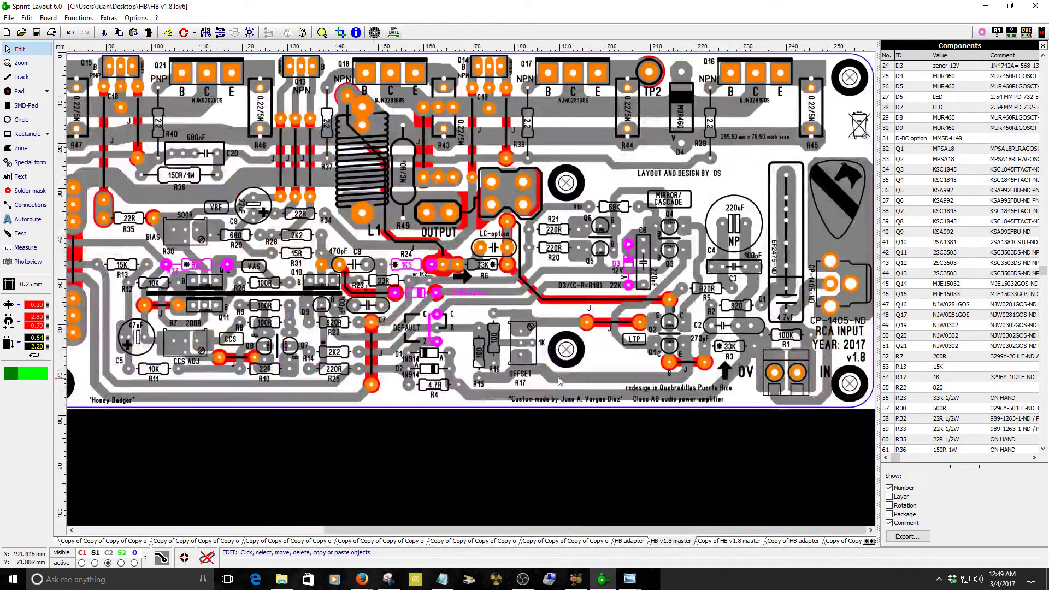
scroll(484, 360, up, 3)
scroll(413, 284, up, 1)
scroll(439, 254, up, 1)
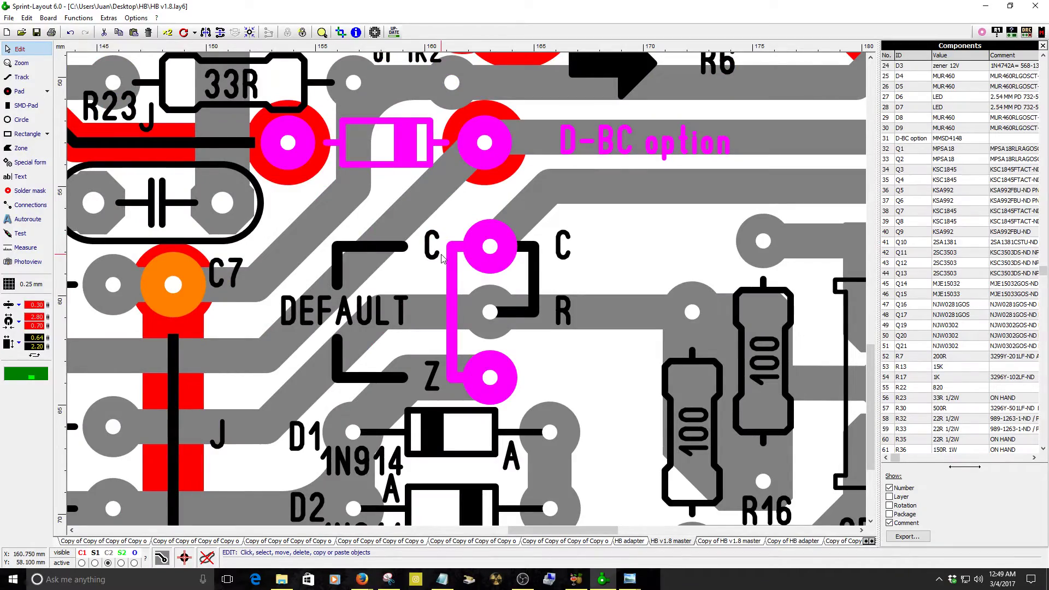
scroll(557, 352, down, 1)
scroll(557, 352, down, 1)
scroll(558, 352, down, 1)
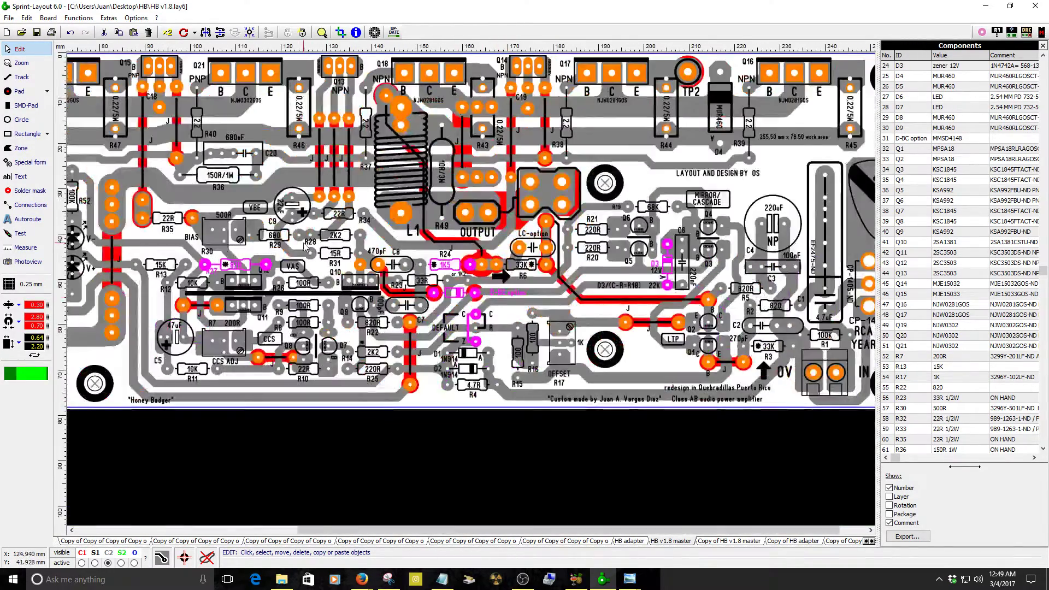
scroll(469, 294, up, 1)
scroll(468, 294, up, 1)
scroll(467, 293, up, 1)
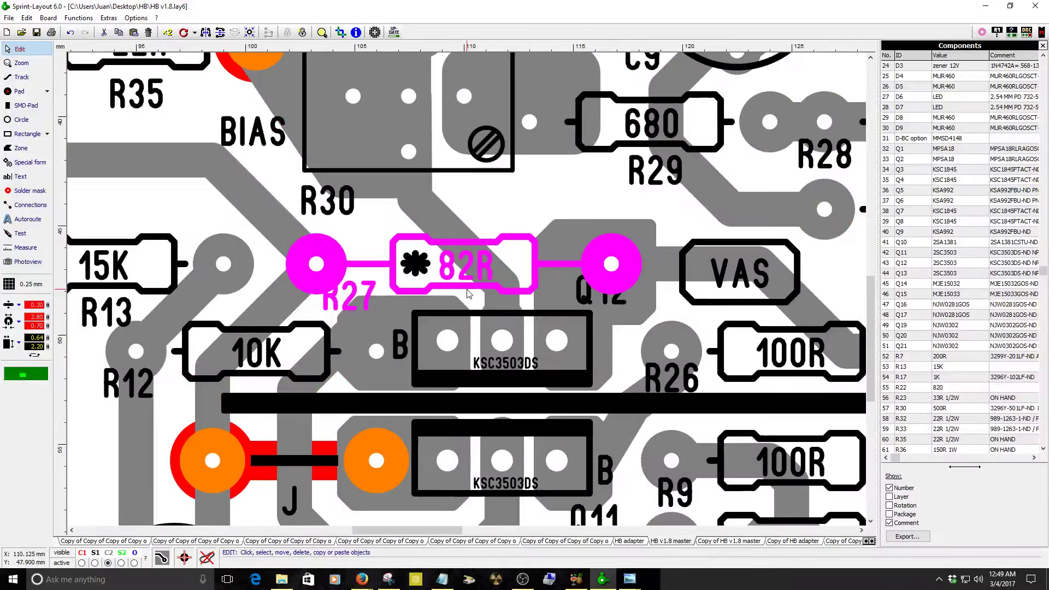
scroll(468, 294, up, 1)
scroll(468, 293, up, 1)
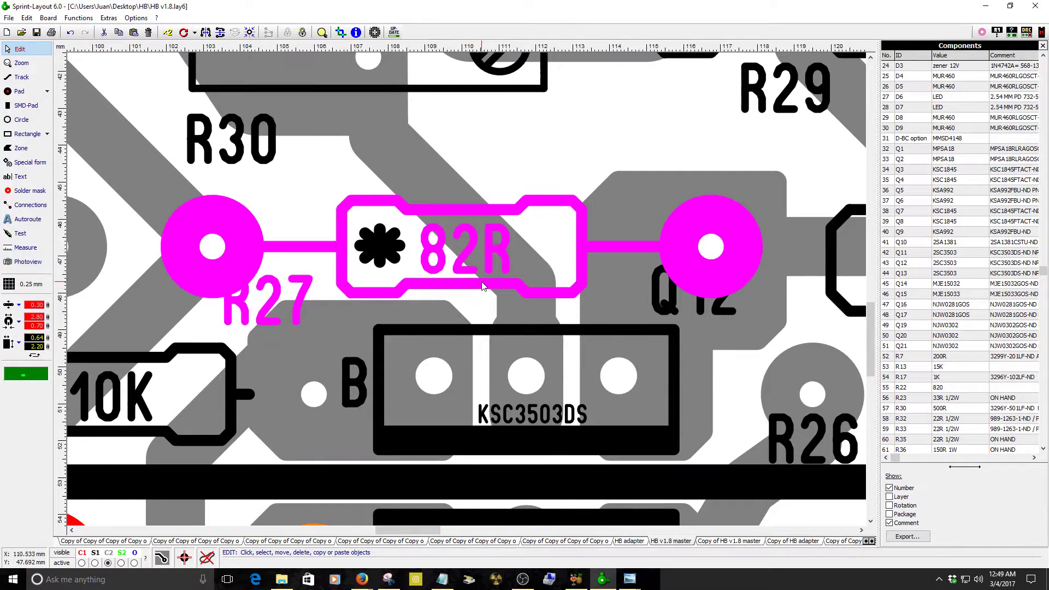
mouse_move(630, 580)
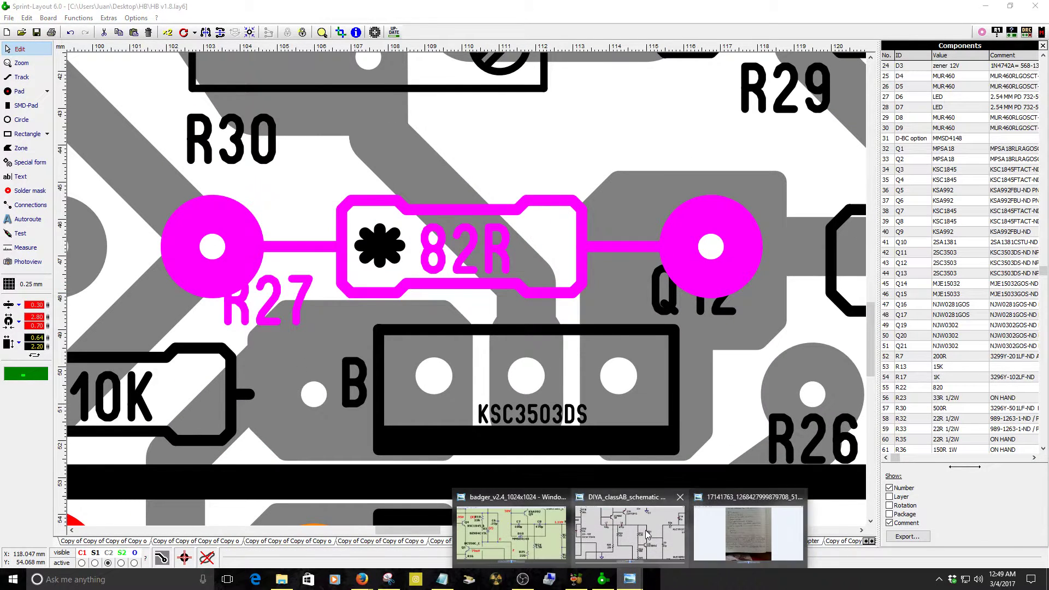
click(640, 534)
mouse_move(660, 527)
mouse_down()
mouse_move(674, 297)
mouse_move(658, 100)
mouse_up()
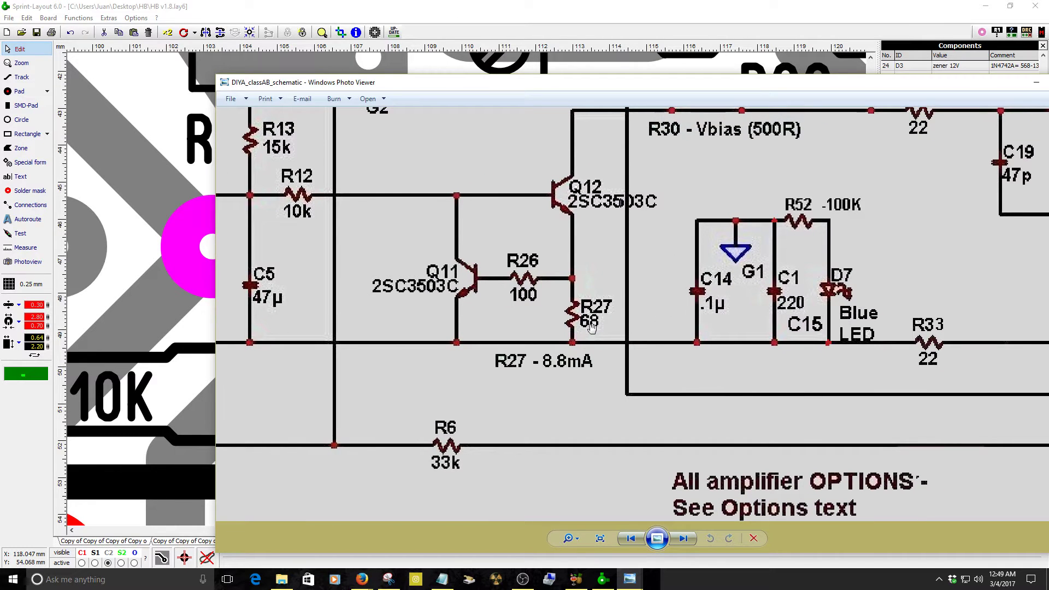
drag(606, 319, 668, 366)
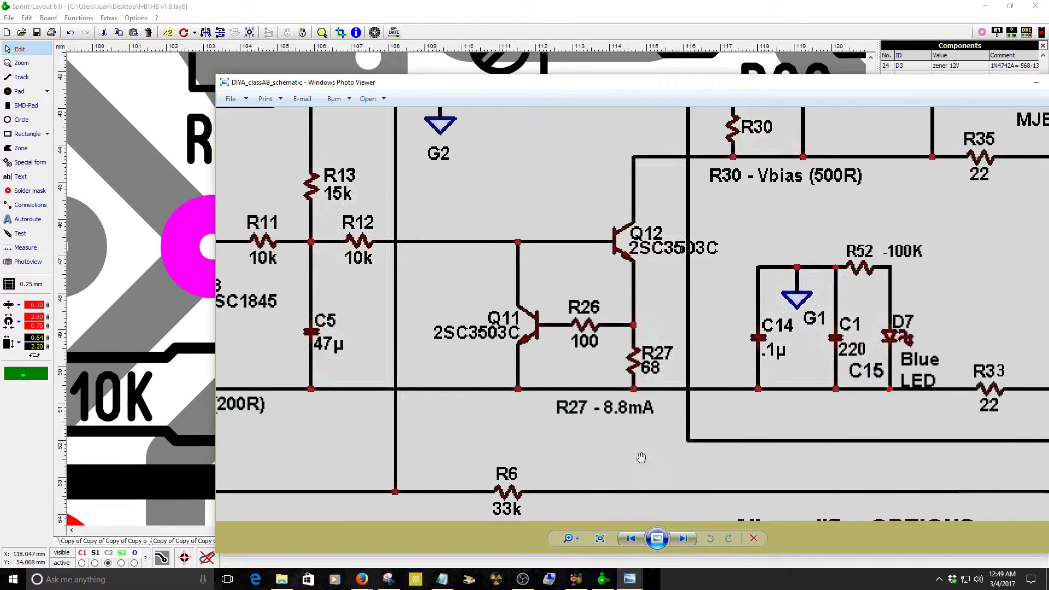
mouse_move(630, 580)
click(510, 534)
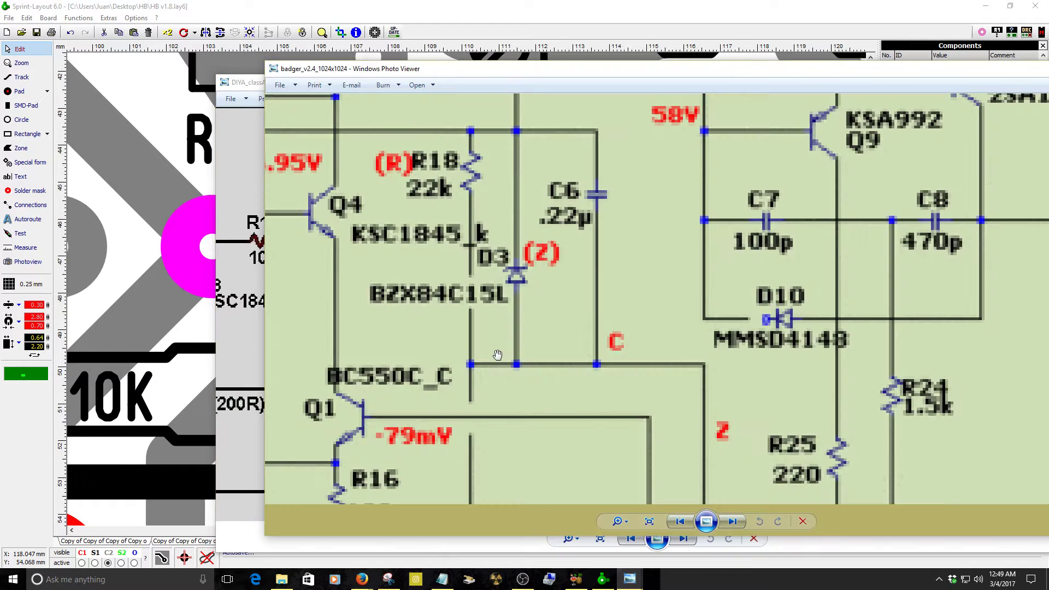
scroll(498, 354, down, 5)
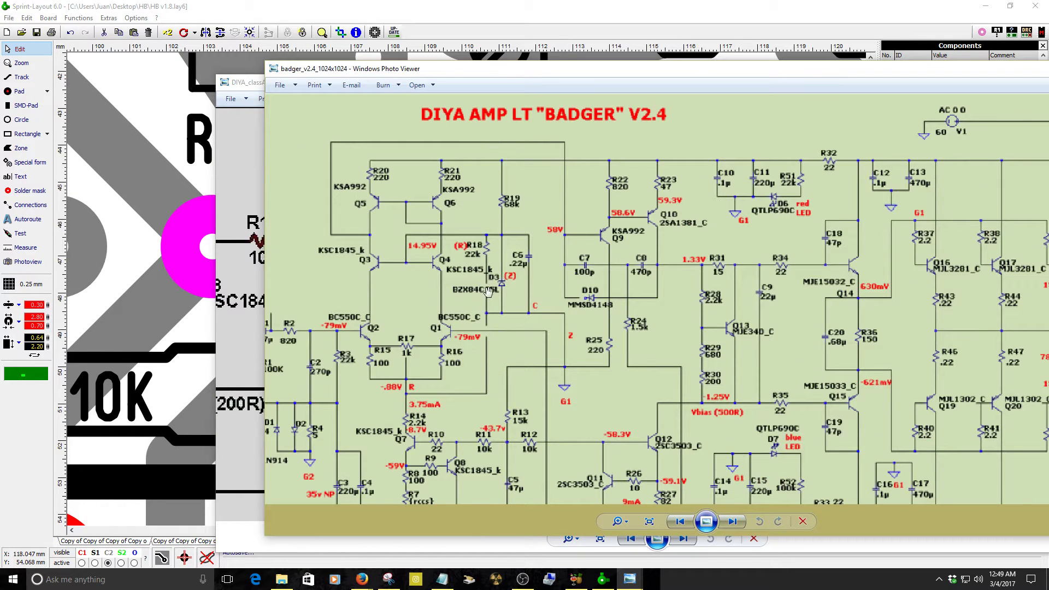
drag(557, 383, 514, 241)
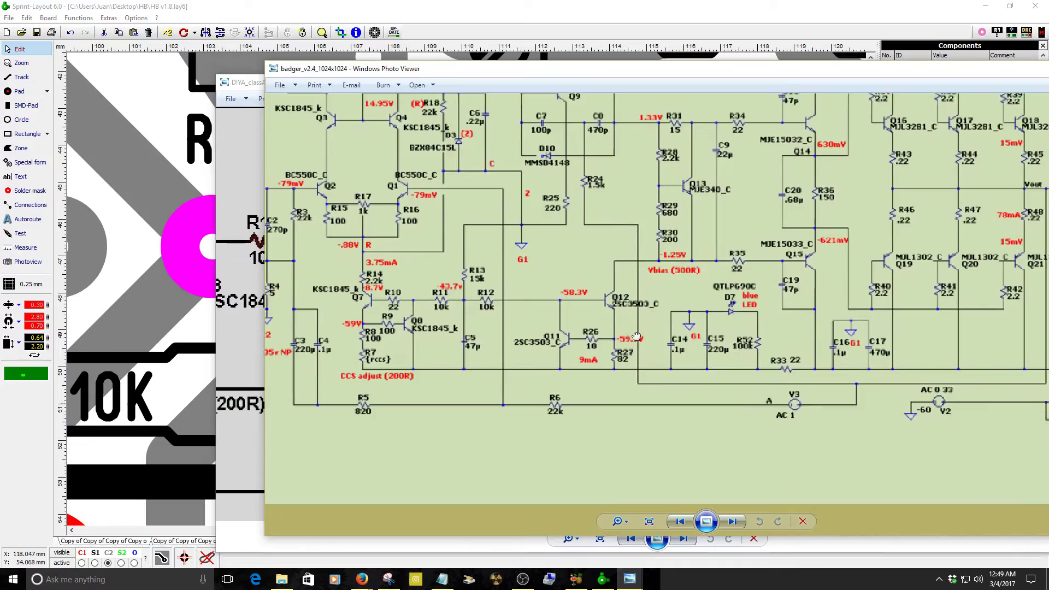
scroll(637, 336, up, 2)
scroll(639, 332, up, 2)
scroll(642, 328, down, 3)
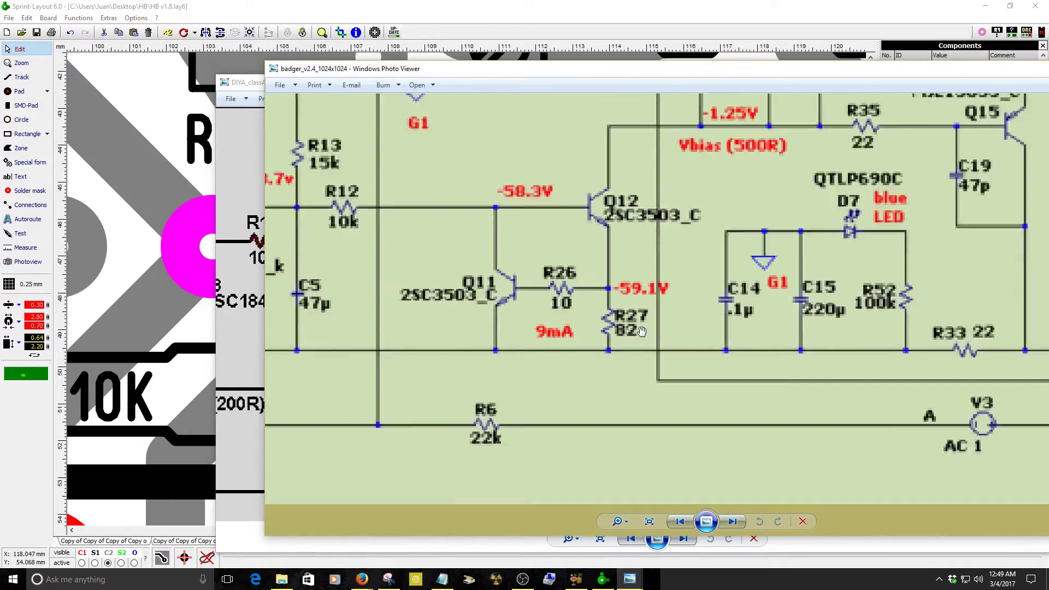
scroll(642, 329, down, 1)
click(602, 580)
scroll(525, 328, down, 2)
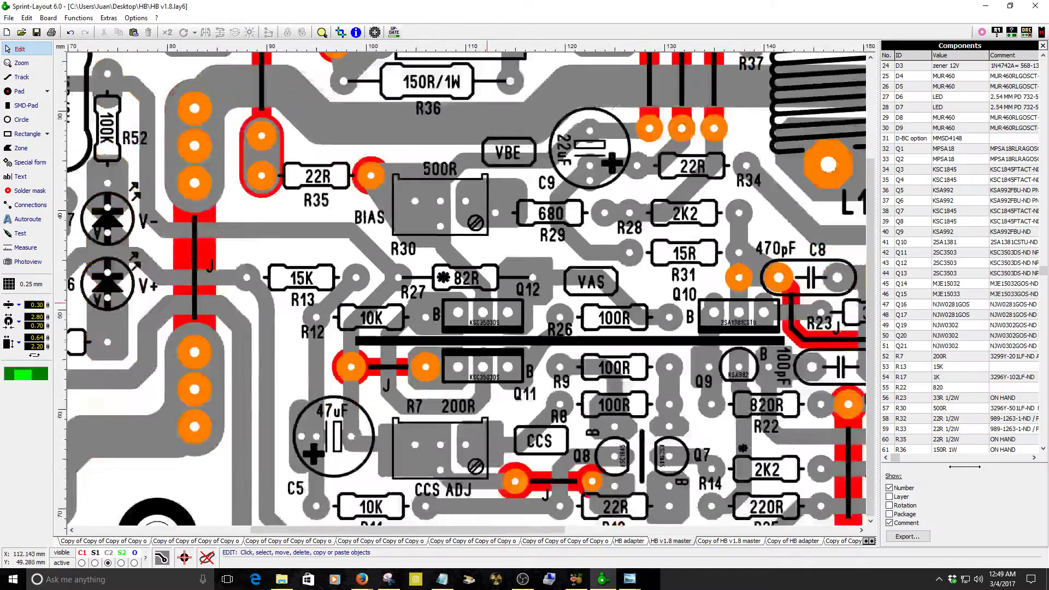
scroll(717, 337, down, 2)
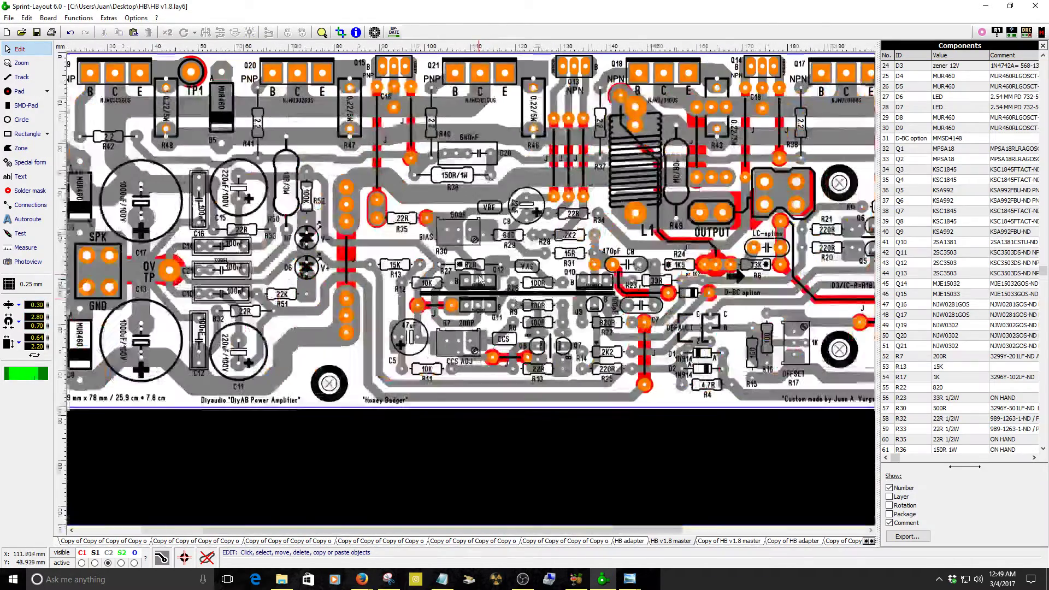
Highlight option parts R27, R24, D-BC and D3 in magenta via the D-BC diode.
click(668, 297)
scroll(669, 297, up, 1)
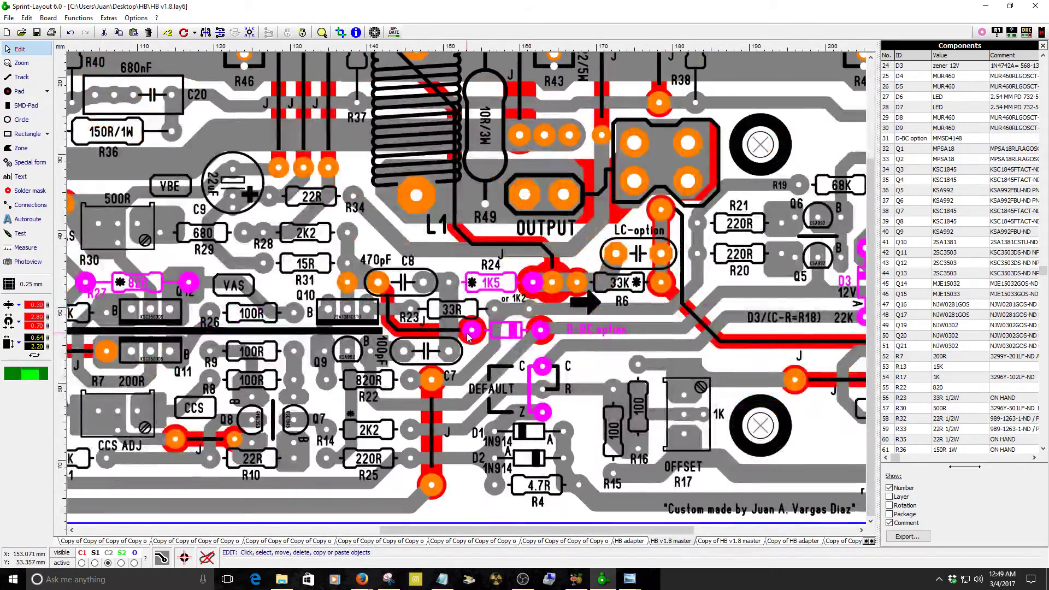
scroll(471, 338, down, 1)
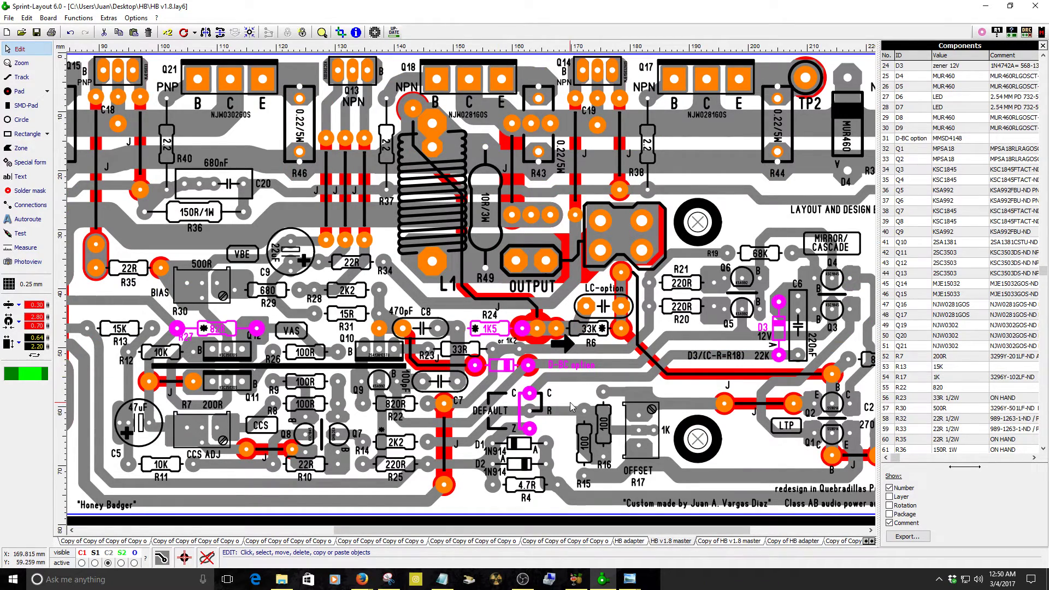
scroll(472, 327, down, 1)
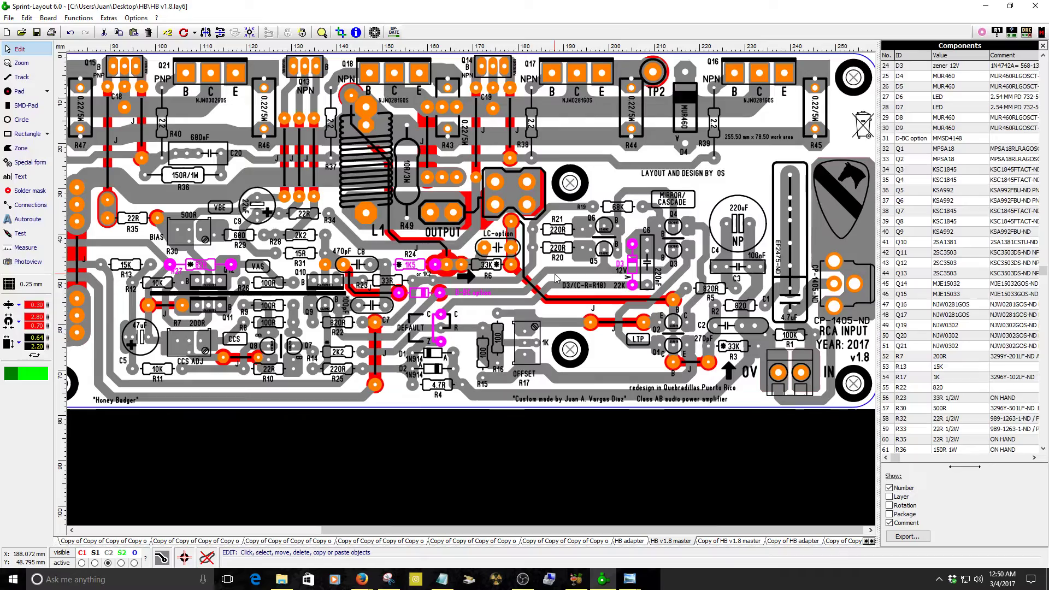
scroll(385, 287, up, 2)
scroll(417, 281, up, 2)
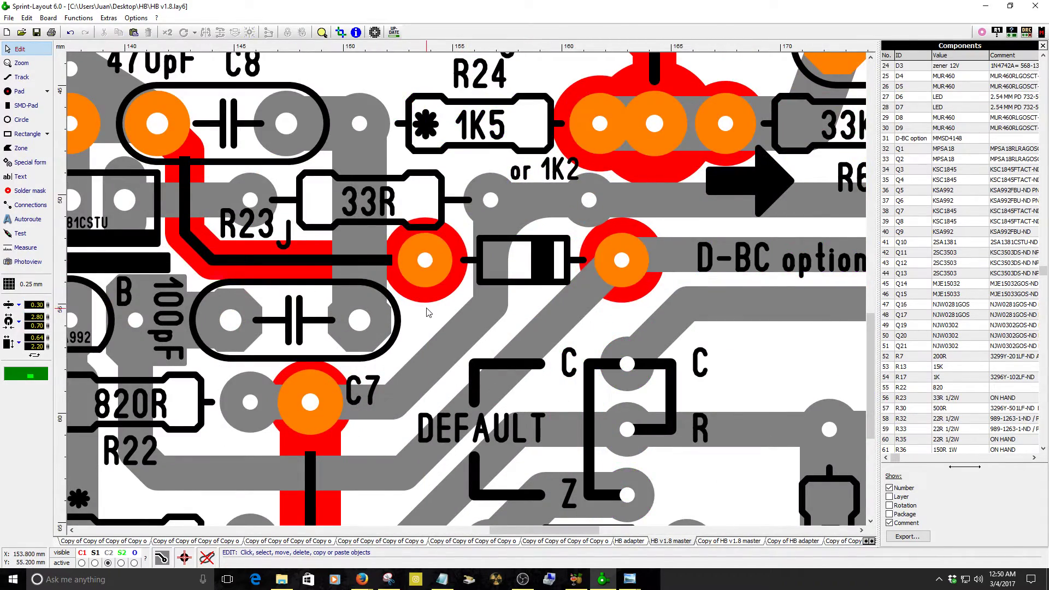
scroll(450, 303, down, 2)
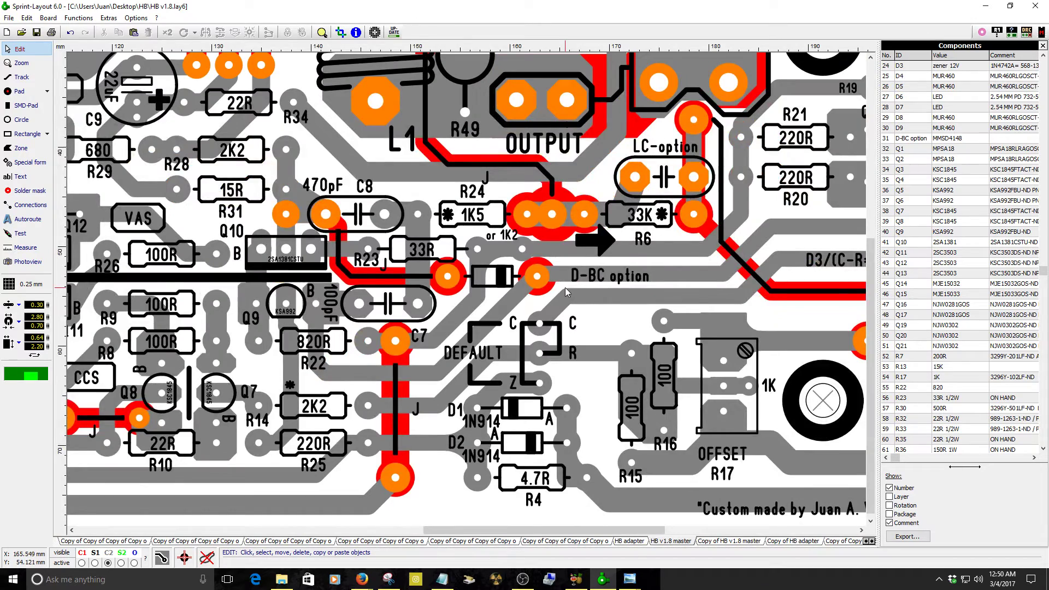
scroll(565, 288, down, 1)
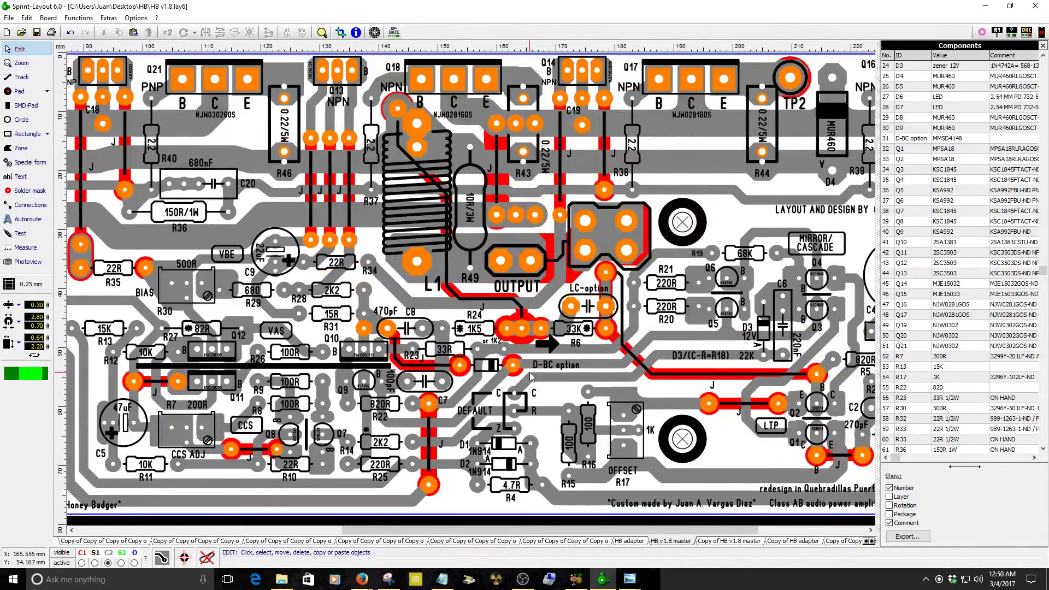